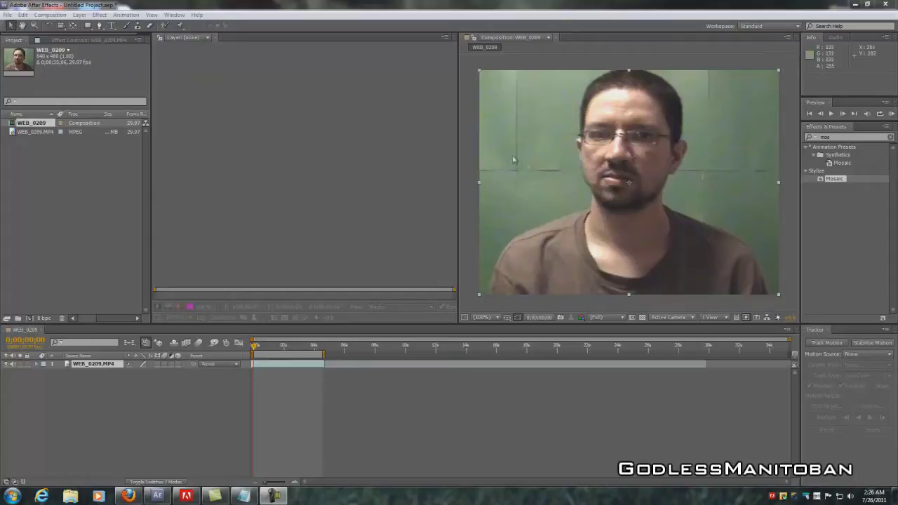
# Open the Layer menu to reach the new-layer commands in the WEB_0209 composition
pyautogui.click(80, 16)
# Add a Null Object and an Adjustment Layer above the WEB_0209.MP4 clip
pyautogui.moveTo(199, 28)
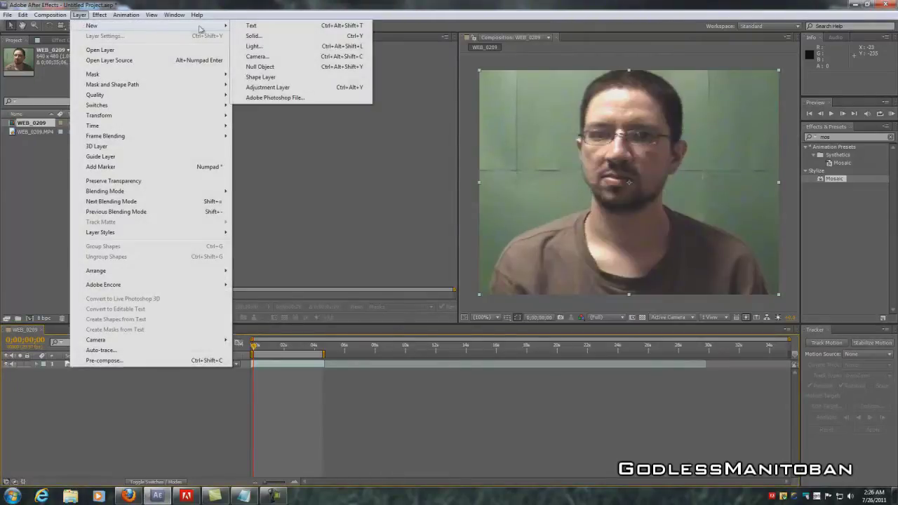
pyautogui.click(256, 67)
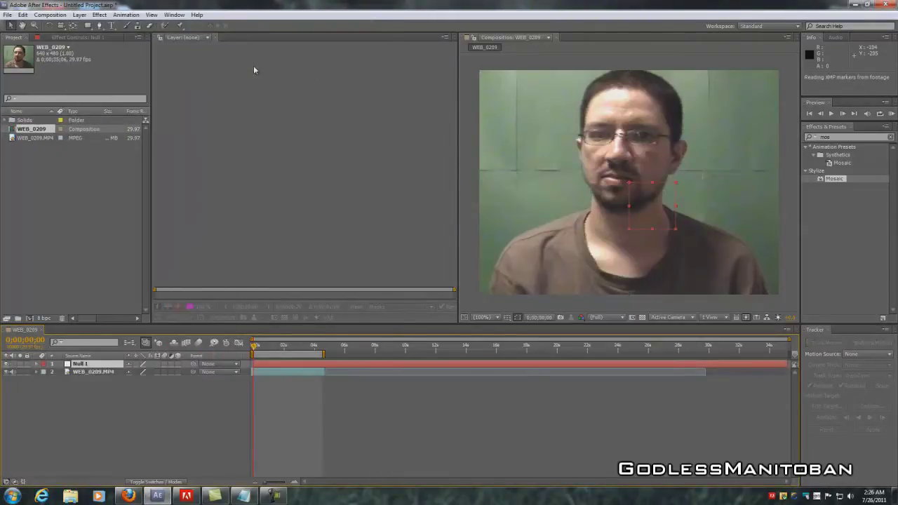
pyautogui.click(81, 15)
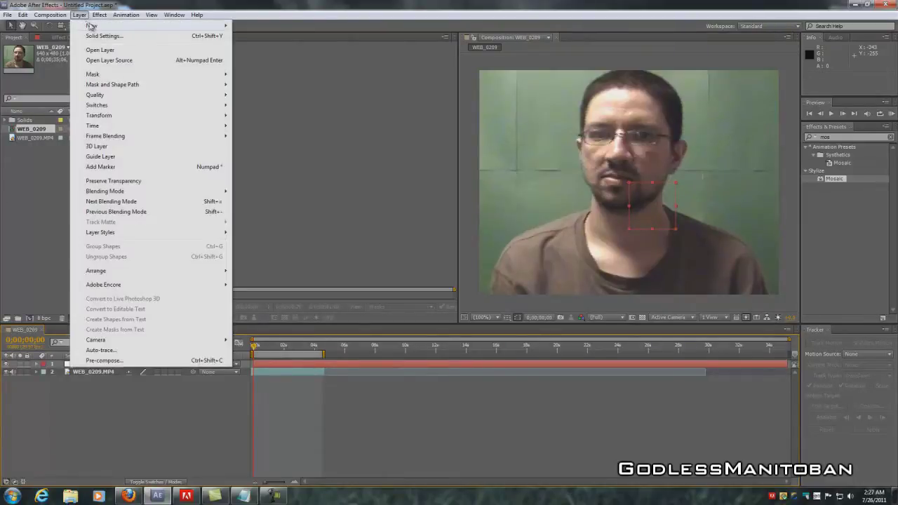
pyautogui.moveTo(116, 27)
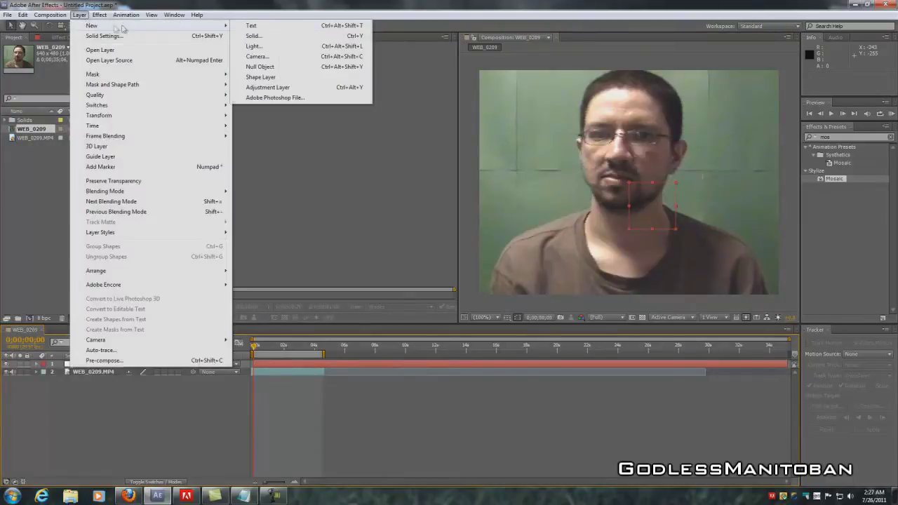
pyautogui.click(269, 88)
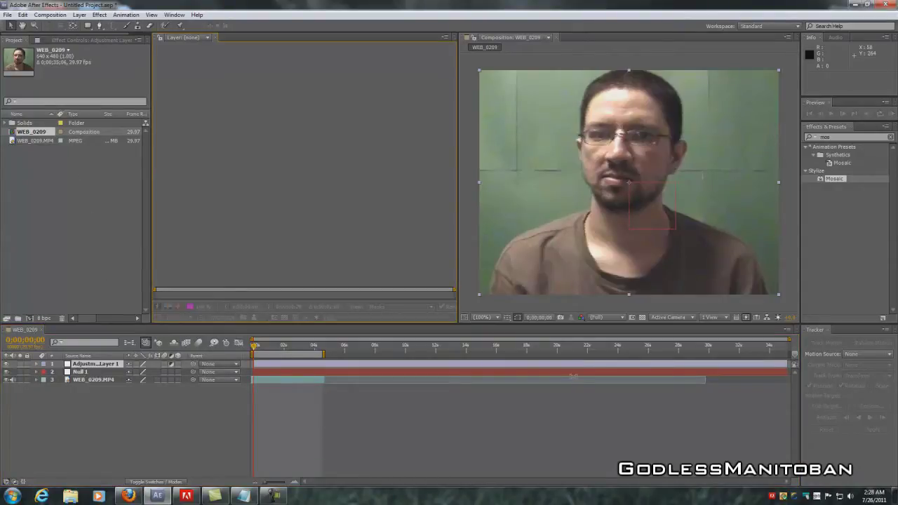
pyautogui.click(174, 15)
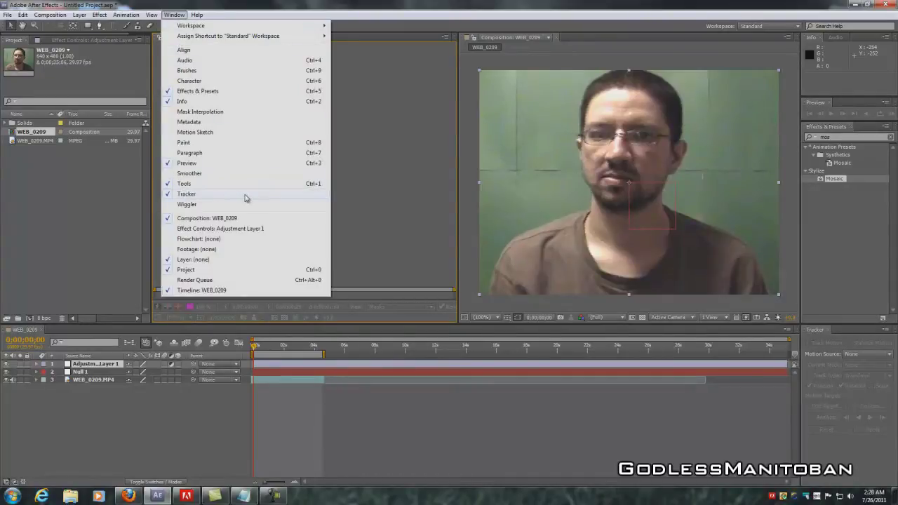
# Open the WEB_0209.MP4 layer in its own Layer viewer as the tracking source
pyautogui.click(246, 198)
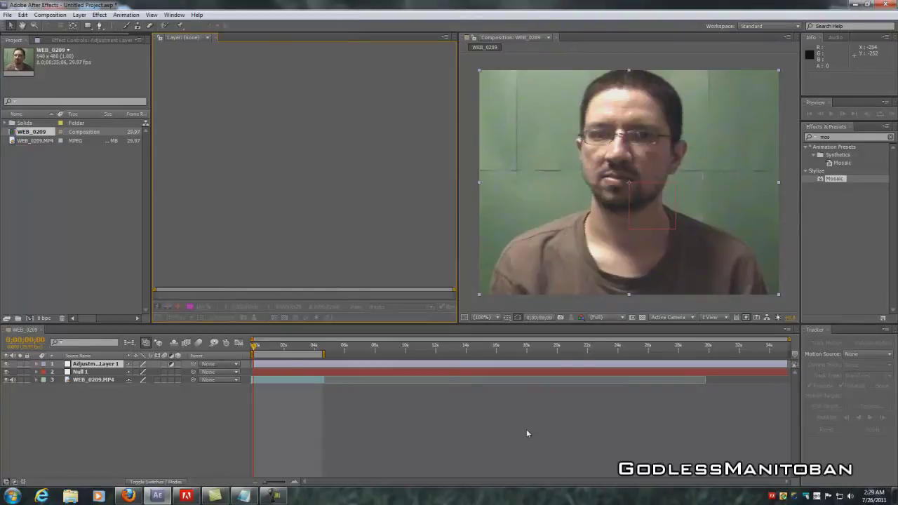
pyautogui.click(282, 380)
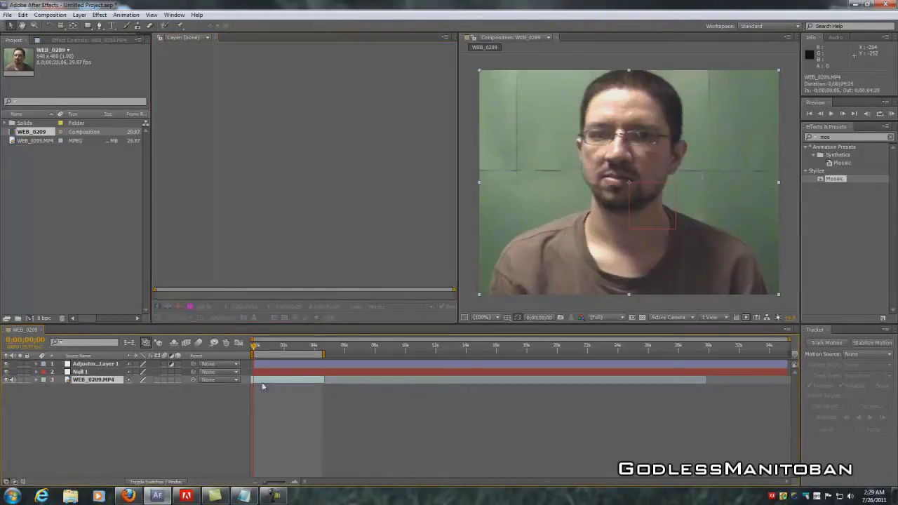
pyautogui.click(254, 387)
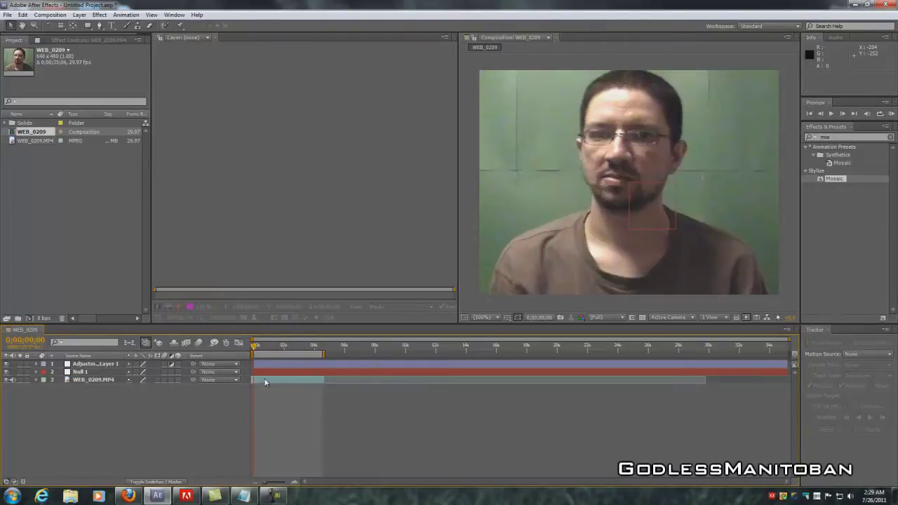
pyautogui.doubleClick(264, 381)
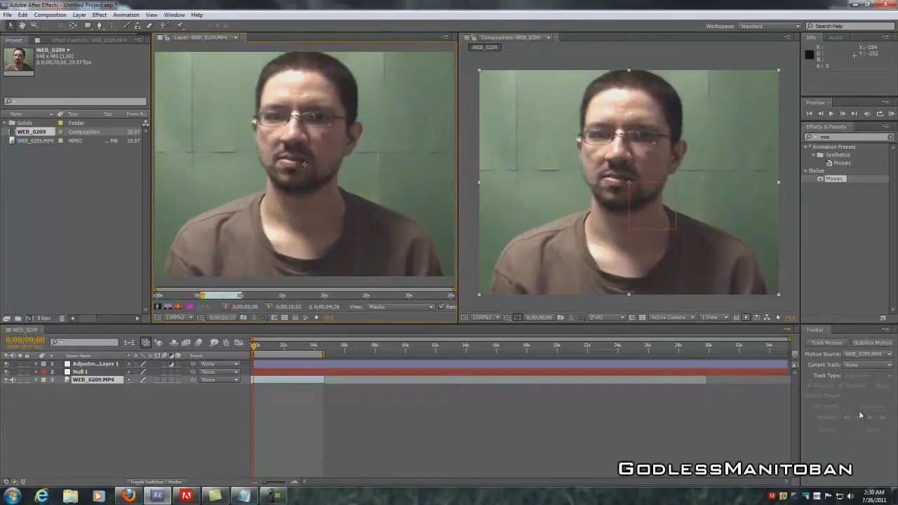
# Start a position-and-rotation motion track with both track points on the eyeglass lenses
pyautogui.click(829, 343)
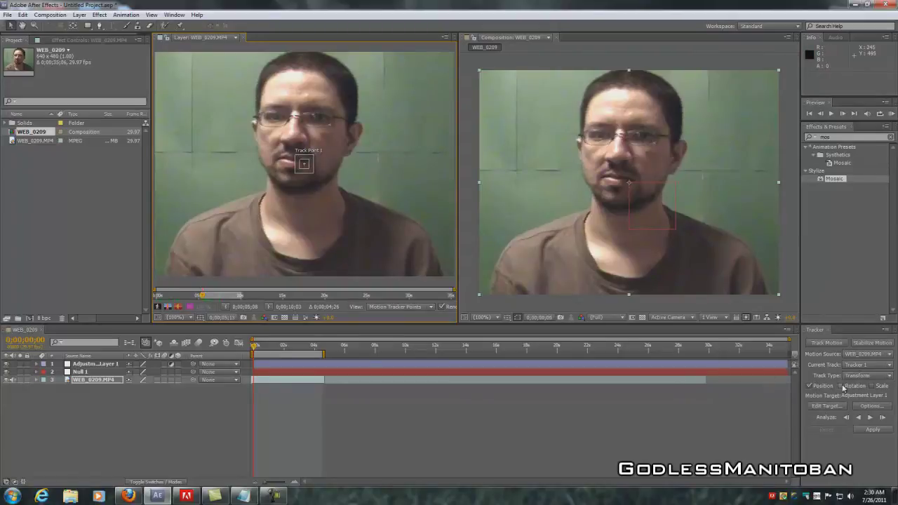
pyautogui.click(841, 386)
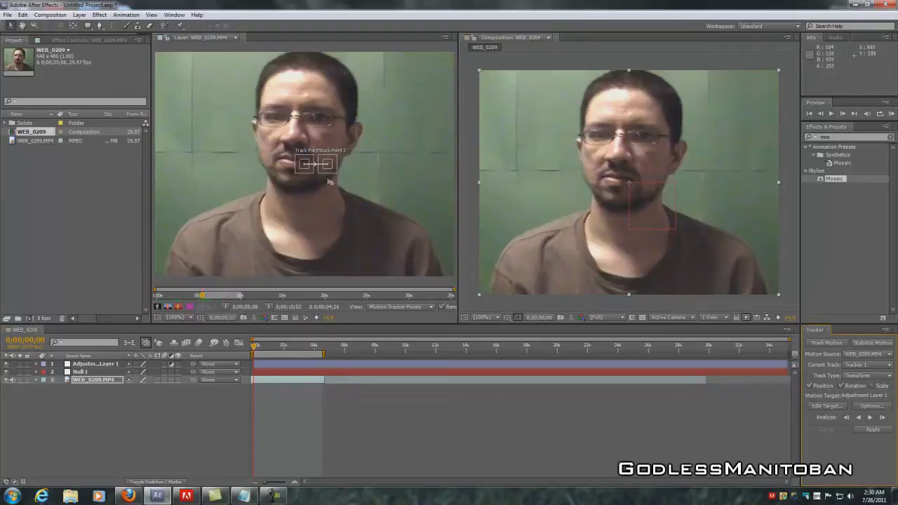
pyautogui.moveTo(306, 164); pyautogui.dragTo(277, 117)
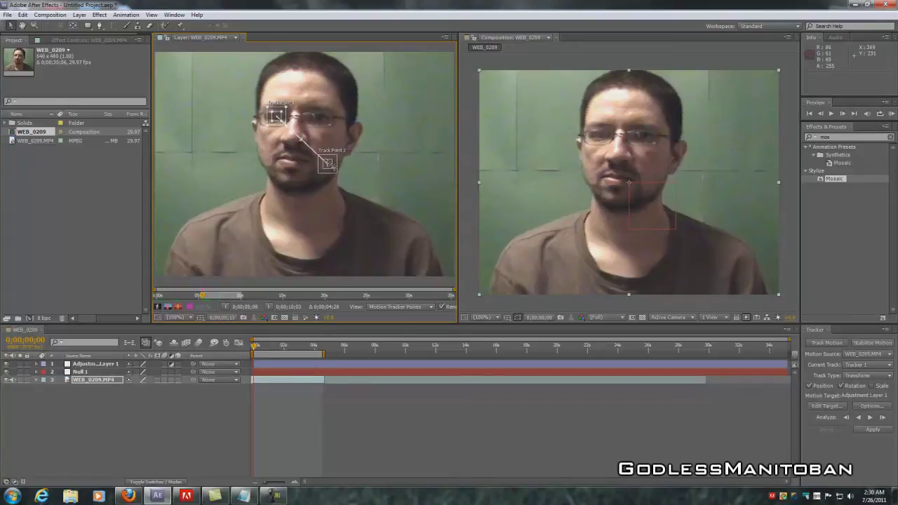
pyautogui.moveTo(327, 163); pyautogui.dragTo(322, 117)
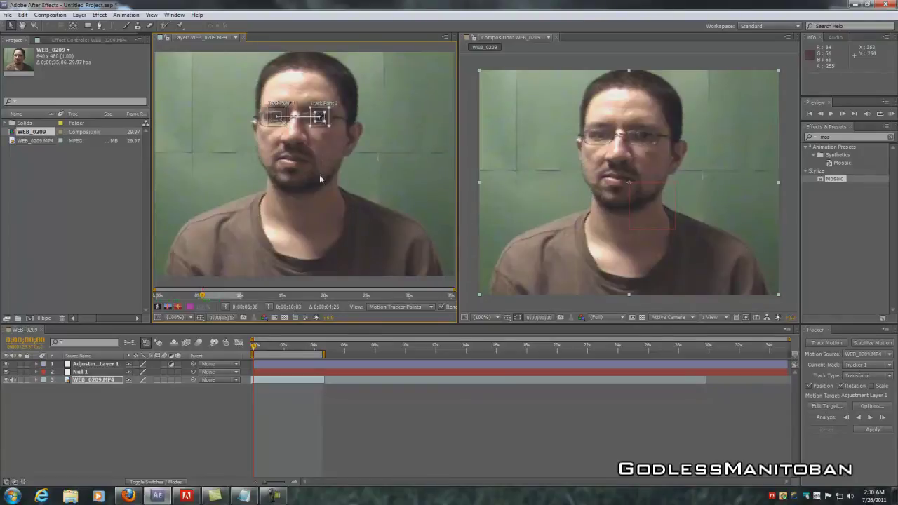
# Set Tracker 1's motion target to Null 1 and start analyzing forward
pyautogui.click(830, 408)
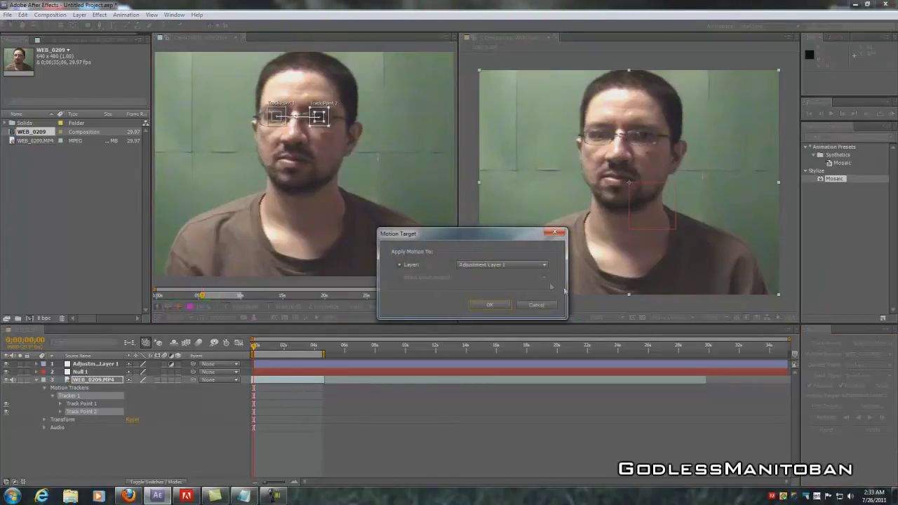
pyautogui.click(497, 266)
pyautogui.click(488, 285)
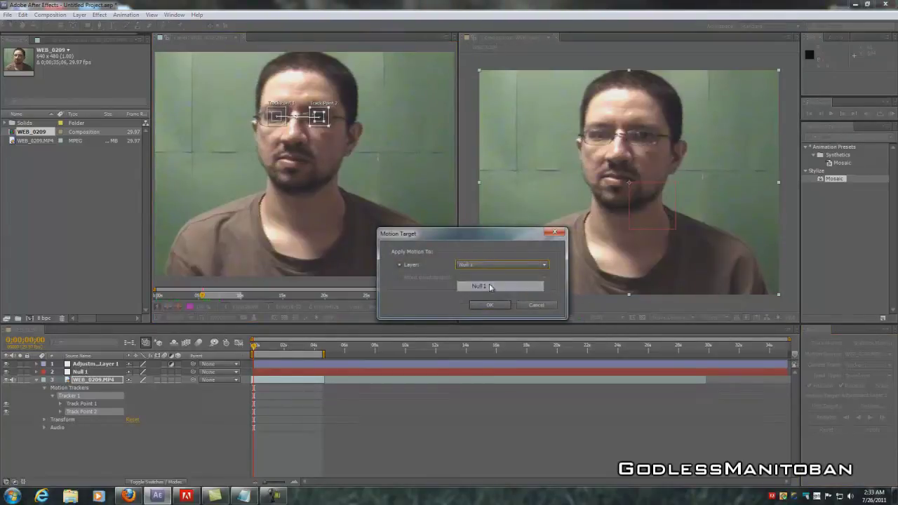
pyautogui.click(488, 305)
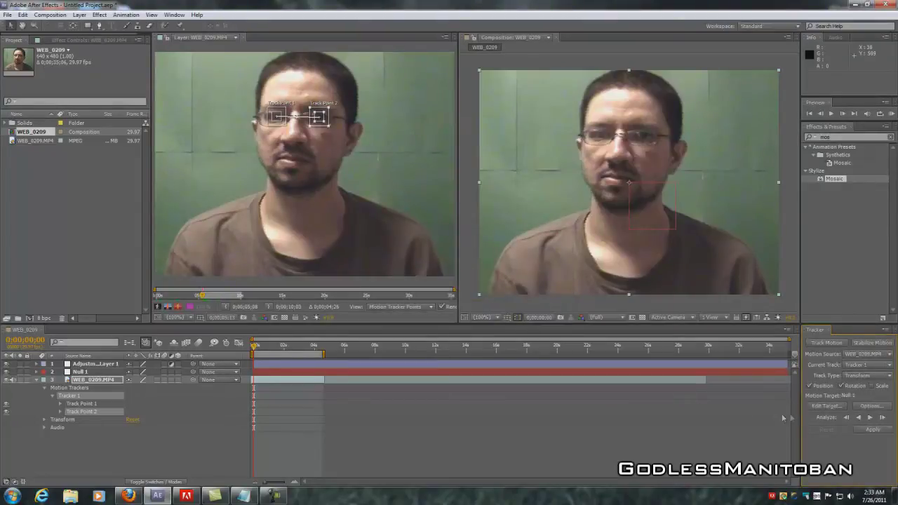
pyautogui.click(869, 418)
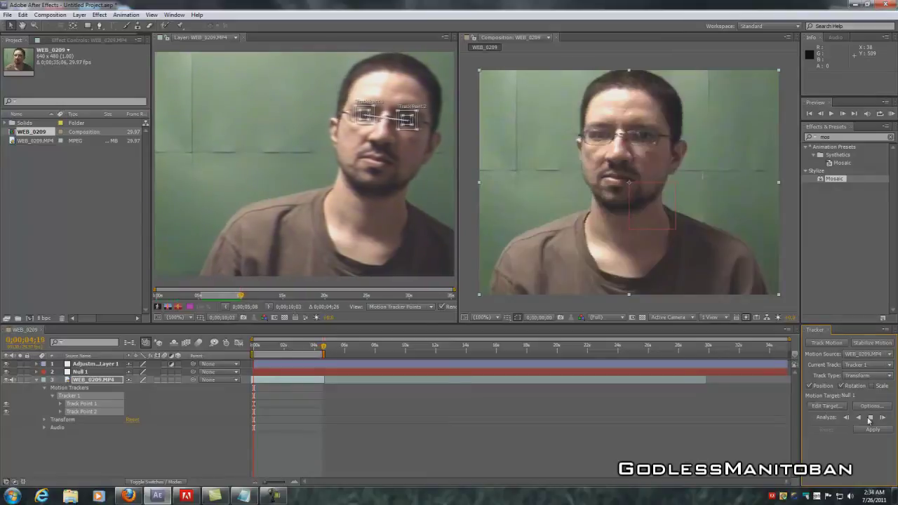
# Stop the analysis and apply the tracked motion data to Null 1
pyautogui.click(858, 447)
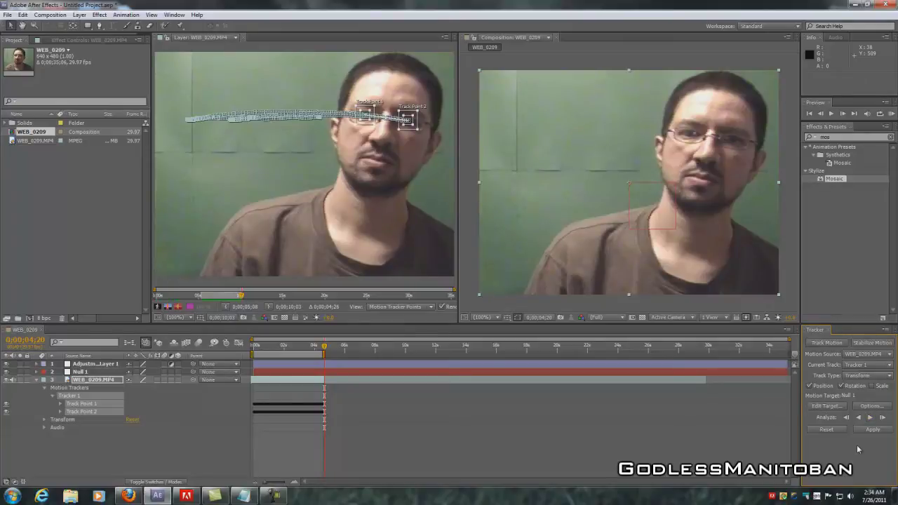
pyautogui.click(869, 432)
pyautogui.click(437, 259)
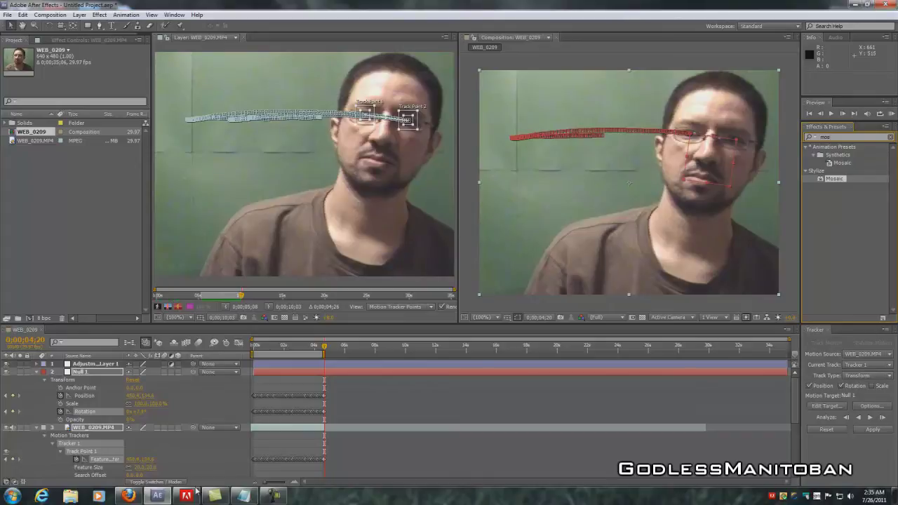
pyautogui.moveTo(833, 178); pyautogui.dragTo(624, 172)
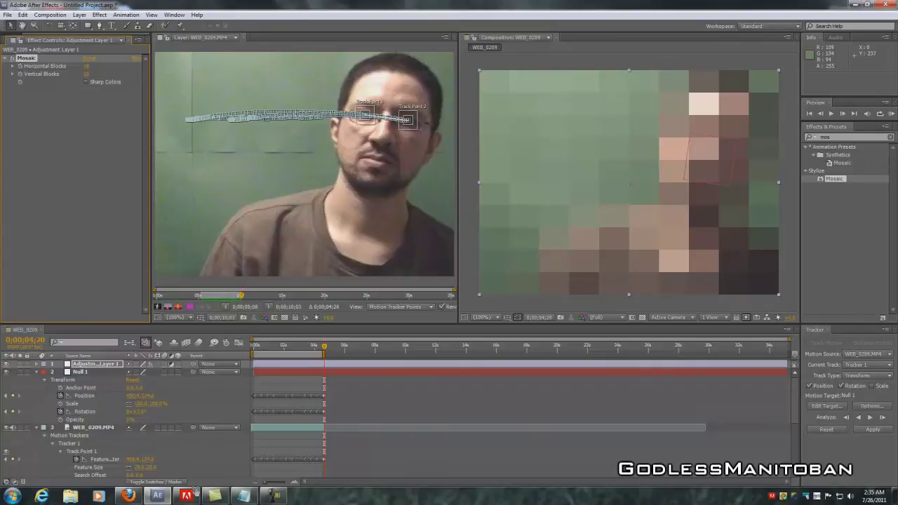
# Set the Mosaic effect's Horizontal and Vertical Blocks to 50 each
pyautogui.click(92, 66)
pyautogui.write('5')
pyautogui.press('Tab')
pyautogui.write('50')
pyautogui.press('Return')
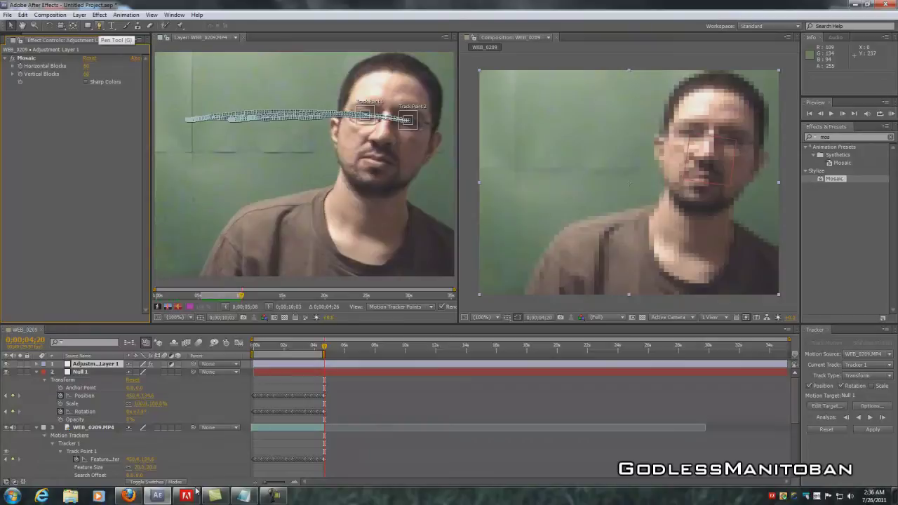
pyautogui.press('g')
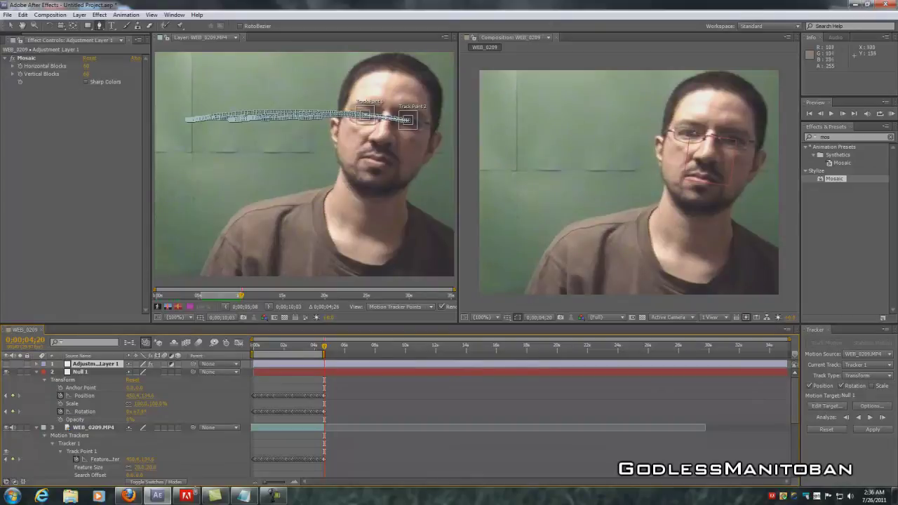
# Draw mask points on Adjustment Layer 1 down the face's left side and along the jaw
pyautogui.click(665, 92)
pyautogui.click(675, 79)
pyautogui.click(661, 107)
pyautogui.click(655, 121)
pyautogui.click(649, 138)
pyautogui.click(650, 150)
pyautogui.click(653, 171)
pyautogui.click(662, 188)
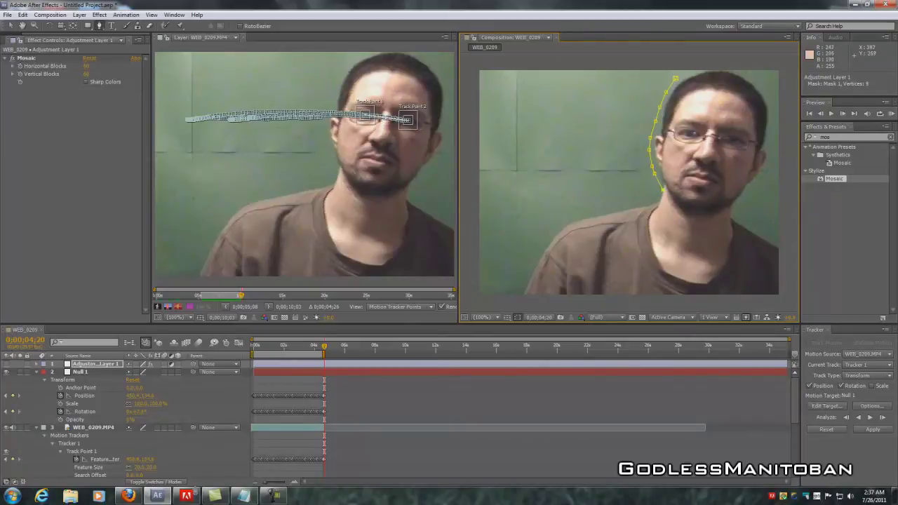
pyautogui.click(674, 202)
pyautogui.click(683, 213)
pyautogui.click(690, 217)
pyautogui.click(705, 218)
pyautogui.click(723, 216)
pyautogui.click(735, 210)
pyautogui.click(745, 202)
# Continue the mask up the face's right side and over the head, closing it
pyautogui.click(751, 190)
pyautogui.click(759, 175)
pyautogui.click(765, 163)
pyautogui.click(769, 151)
pyautogui.click(771, 138)
pyautogui.click(770, 127)
pyautogui.click(770, 98)
pyautogui.click(761, 88)
pyautogui.click(748, 79)
pyautogui.click(742, 75)
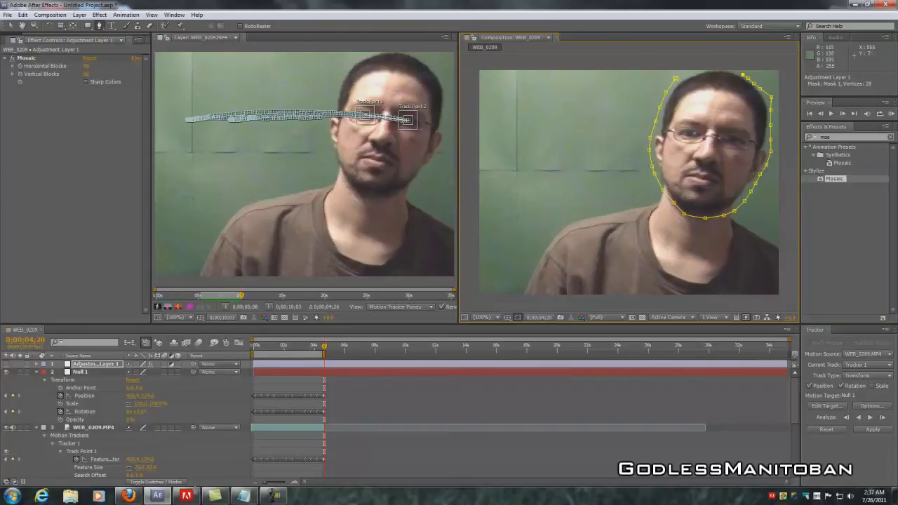
pyautogui.click(708, 72)
pyautogui.click(691, 73)
pyautogui.click(682, 75)
pyautogui.click(675, 82)
pyautogui.click(670, 102)
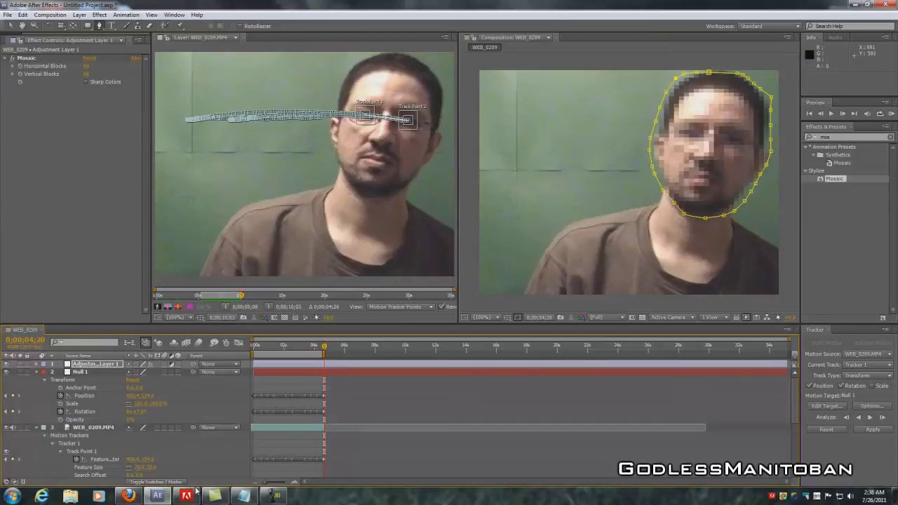
pyautogui.moveTo(192, 364); pyautogui.dragTo(165, 365)
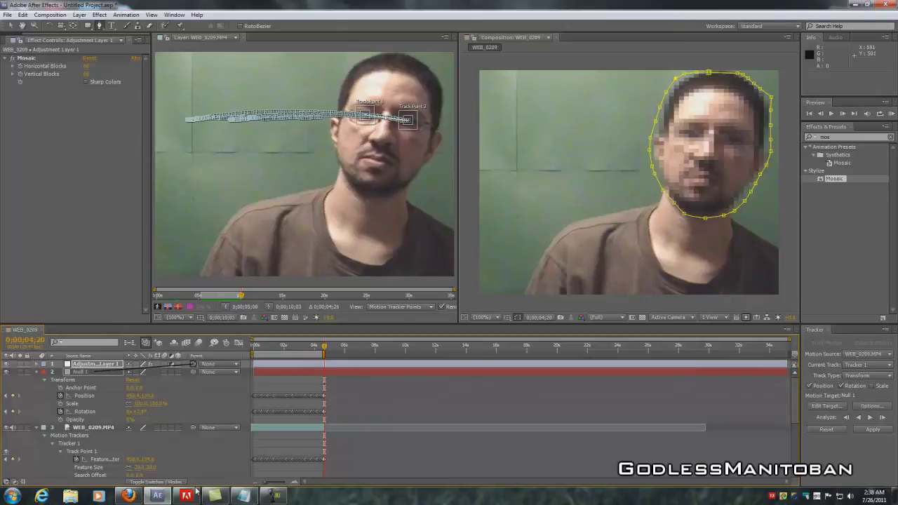
# Parent Adjustment Layer 1 to Null 1, then preview from the start to check the mosaic follows
pyautogui.moveTo(169, 364); pyautogui.dragTo(80, 371)
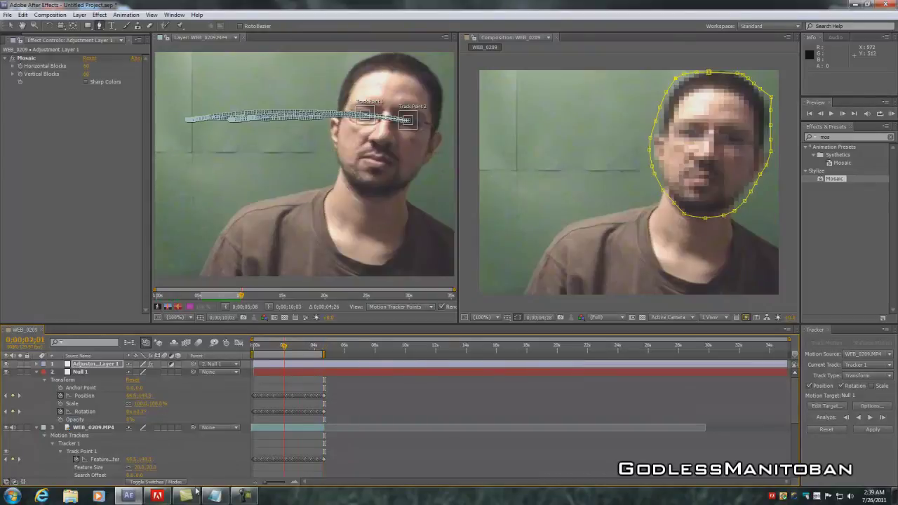
pyautogui.press('Home')
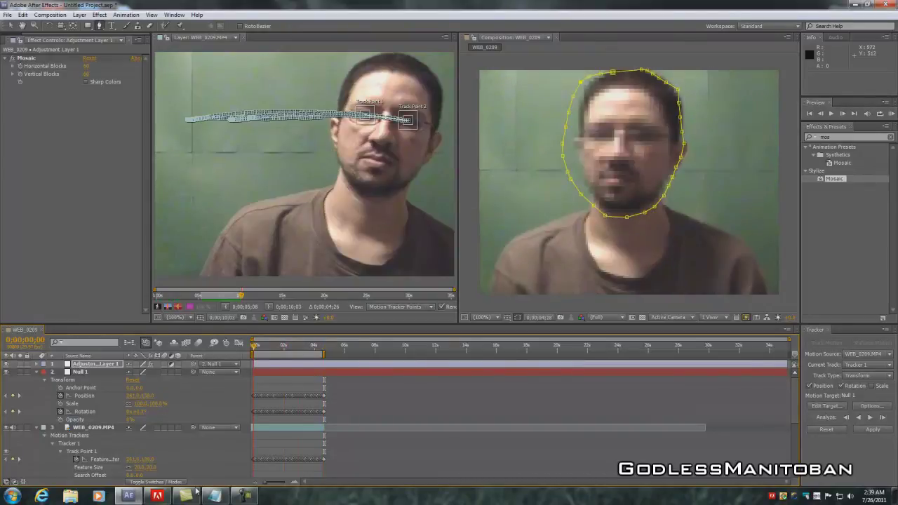
pyautogui.press('space')
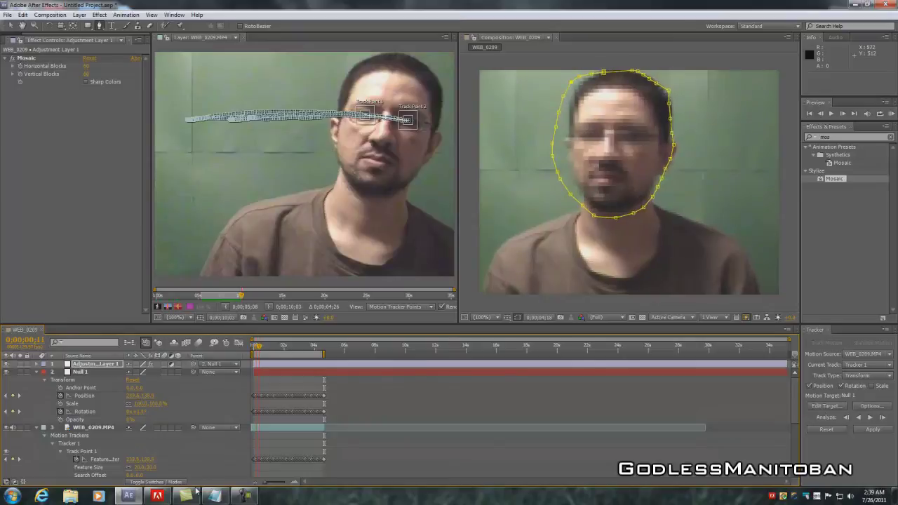